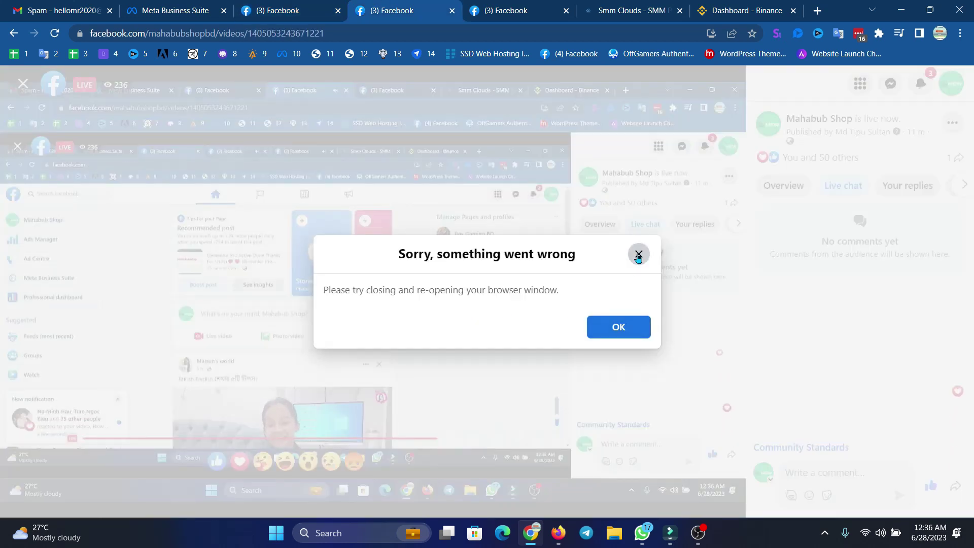
Dismiss the 'Sorry, something went wrong' error over the live video.
click(638, 255)
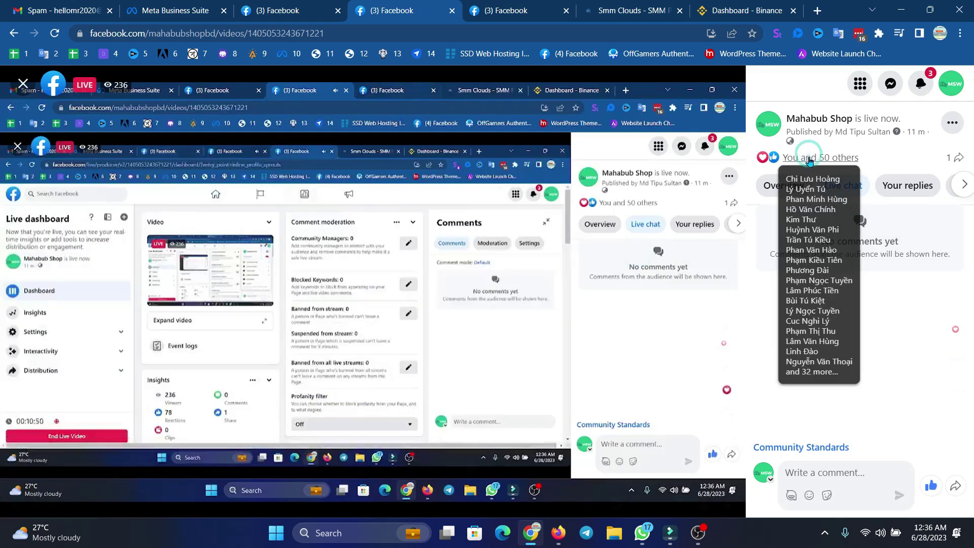
Review the stream's reactors list (54 hearts, 1 like), then dismiss the error again.
click(808, 160)
scroll(456, 254, down, 6)
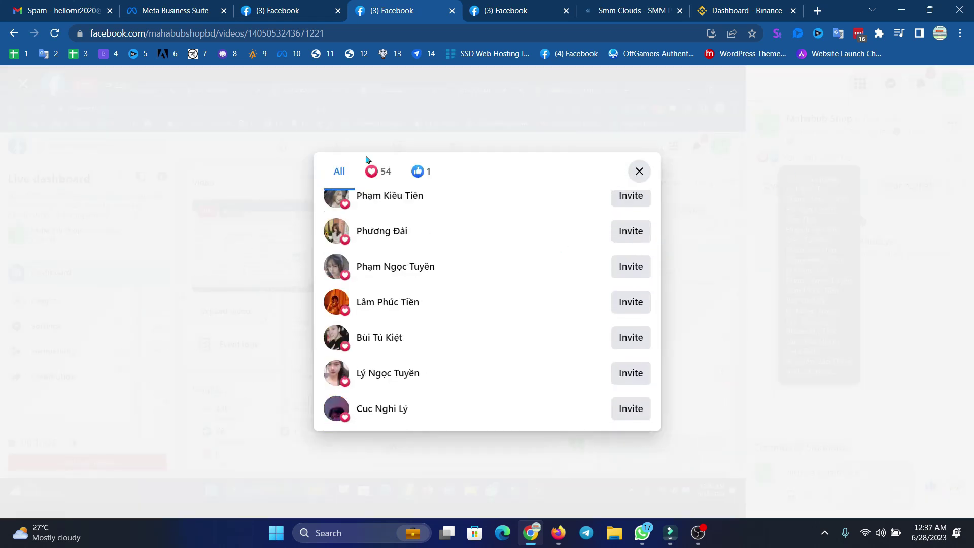
click(634, 172)
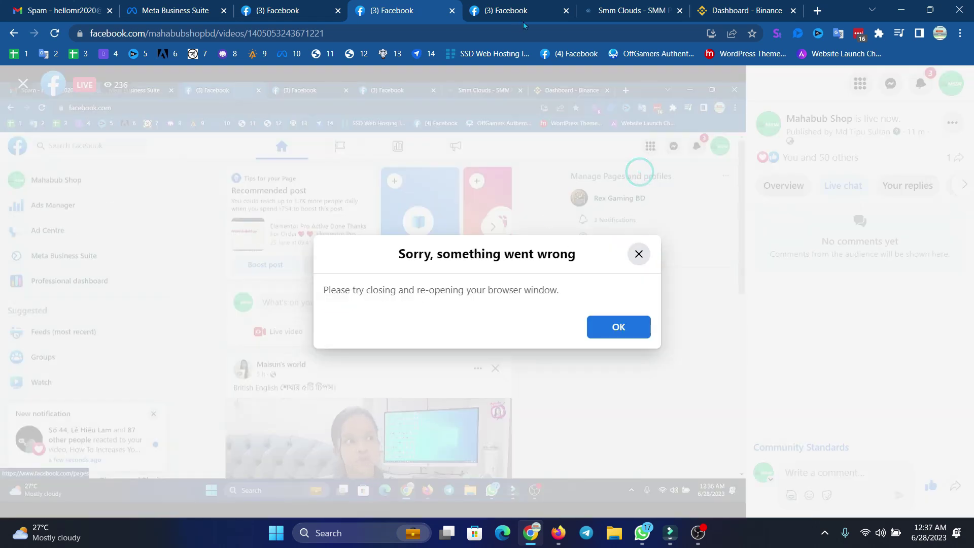
click(633, 260)
Check the Live dashboard notifications, then move over to the SMM Clouds page.
click(470, 7)
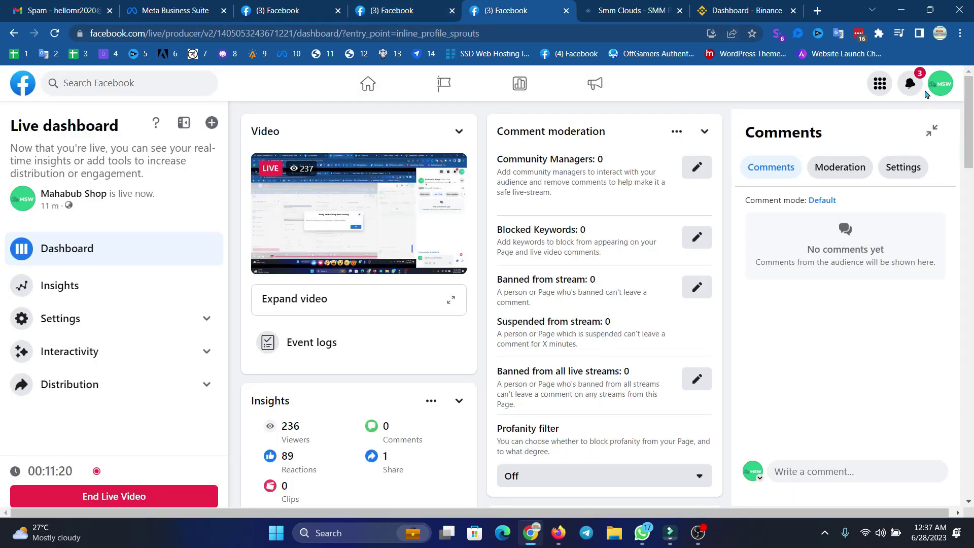
click(912, 87)
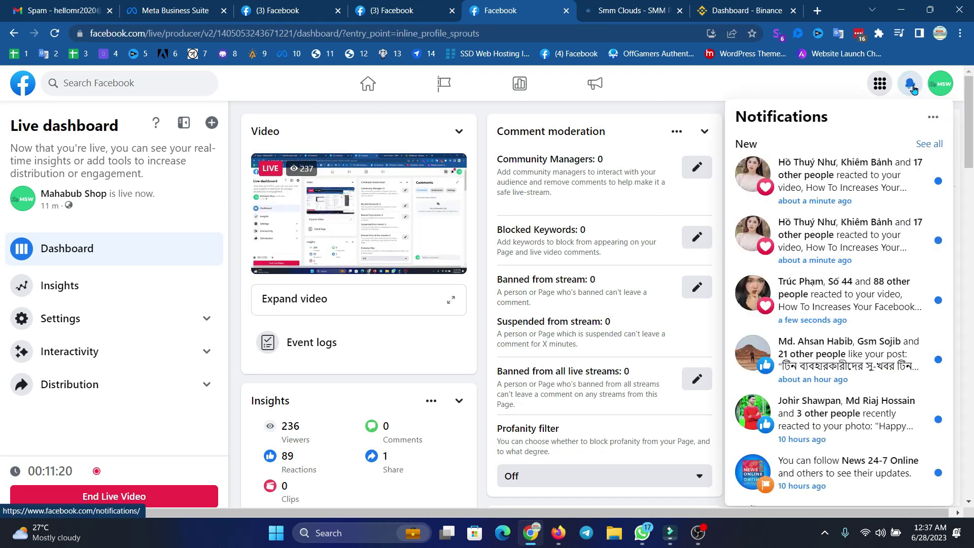
click(629, 10)
click(530, 17)
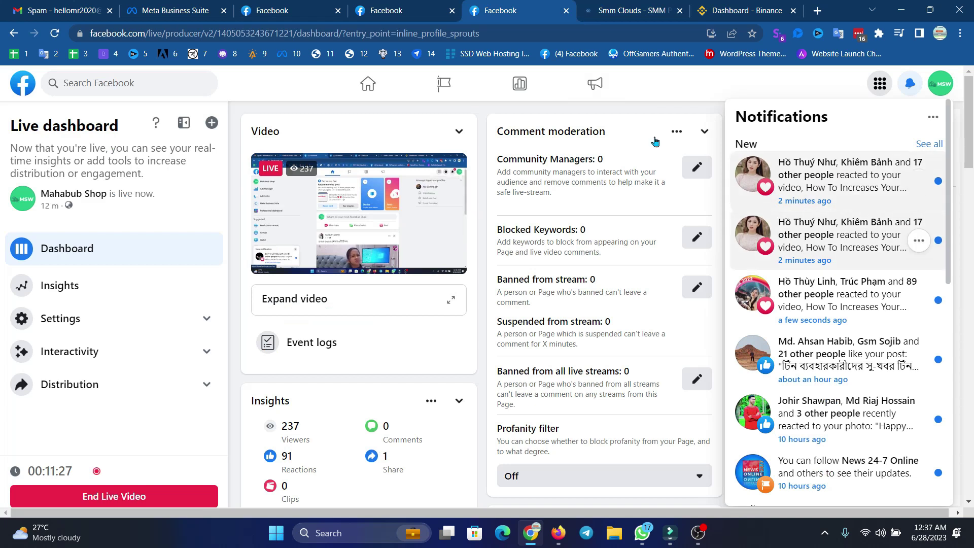
key(ctrl+Tab)
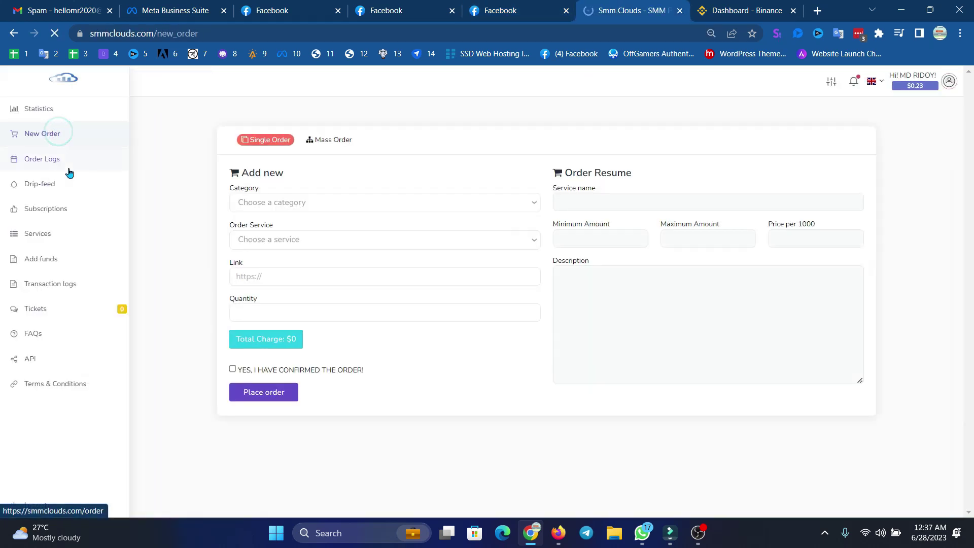
Select category Facebook Post Reactions and service ID4343 LOVE post likes in the new order form.
click(326, 201)
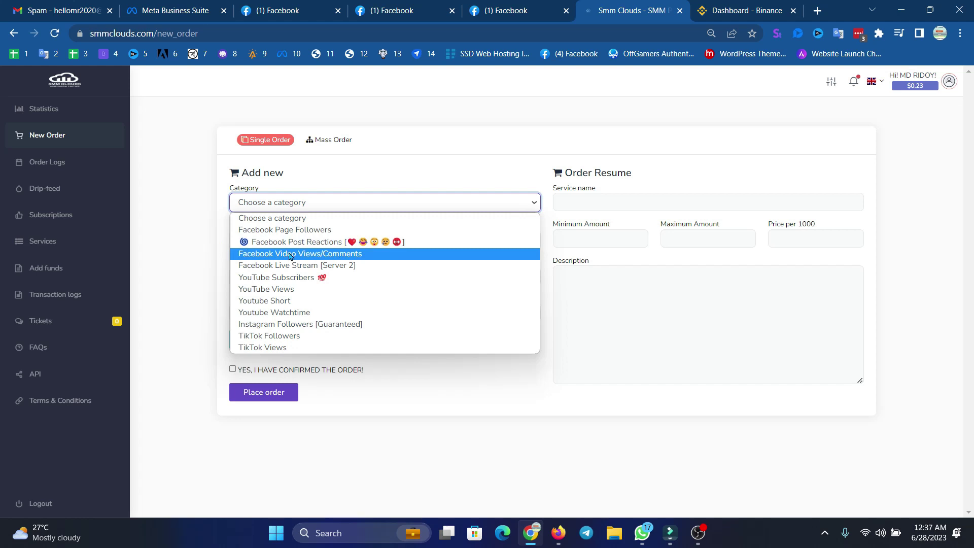
click(346, 243)
click(370, 240)
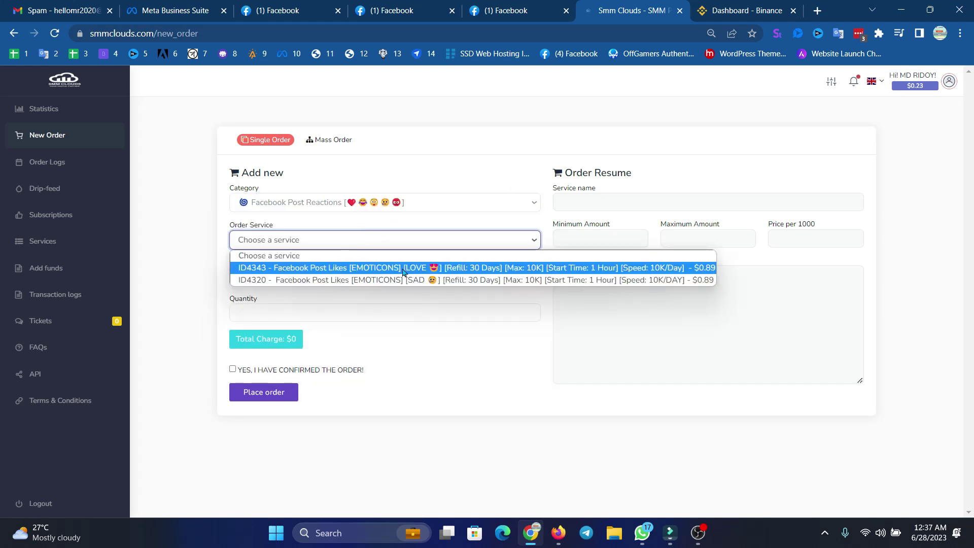
click(450, 267)
click(386, 235)
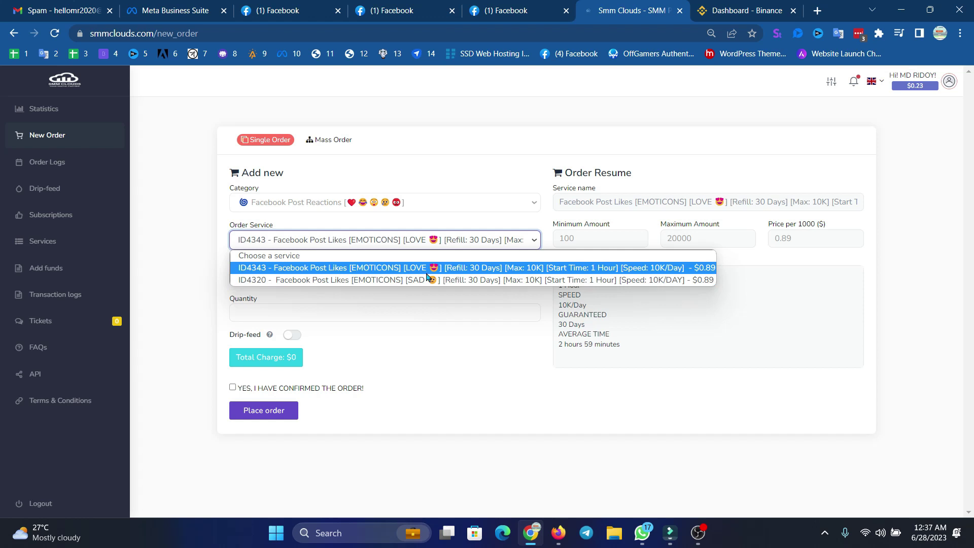
click(525, 149)
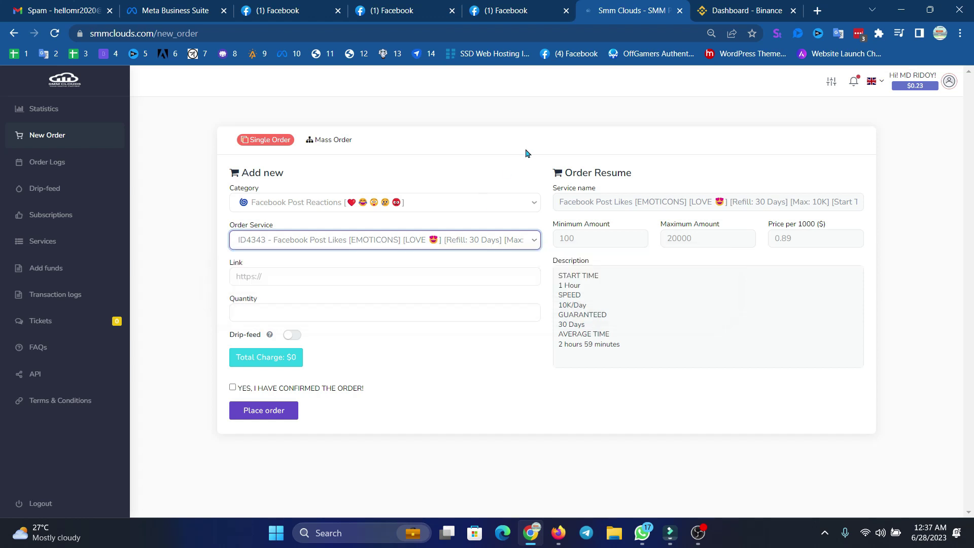
click(522, 10)
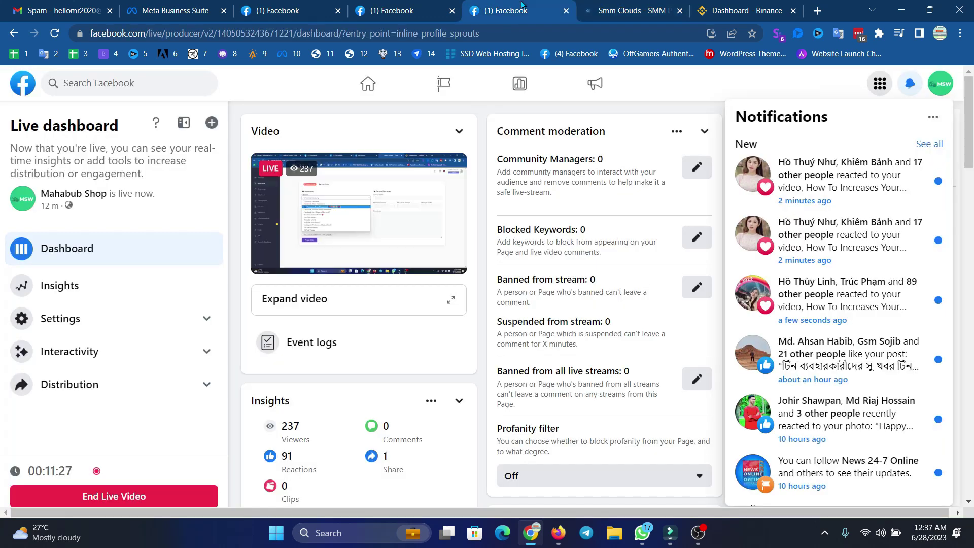
Open a blank new tab and place it after the Facebook tabs.
click(606, 12)
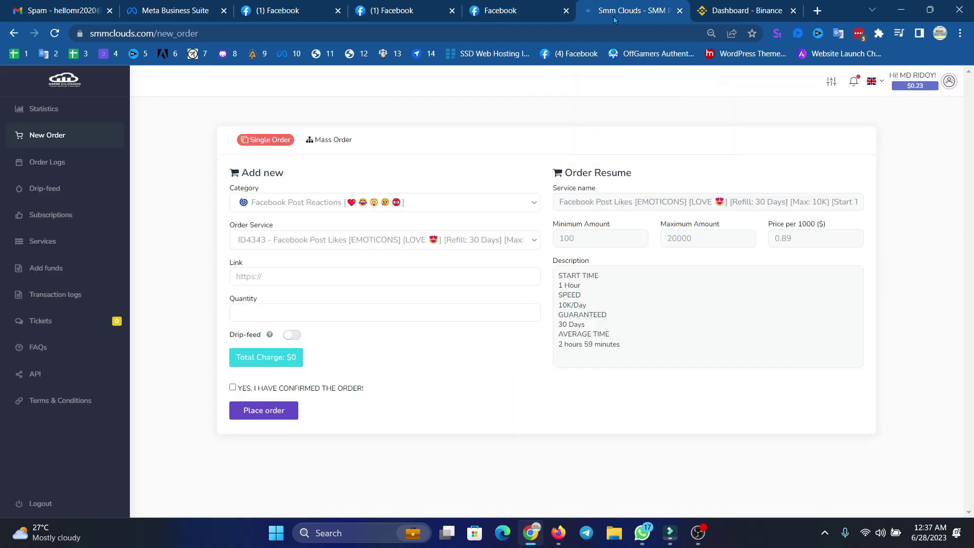
click(522, 6)
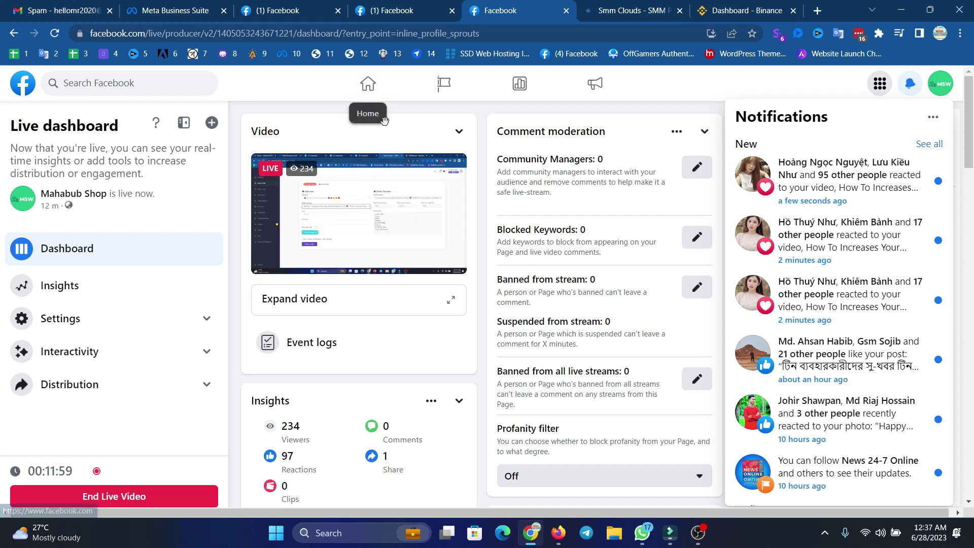
click(823, 11)
drag(746, 11, 594, 8)
View SMM Clouds statistics (25 orders, $12.00 spent), then go to the blank tab.
key(ctrl+Tab)
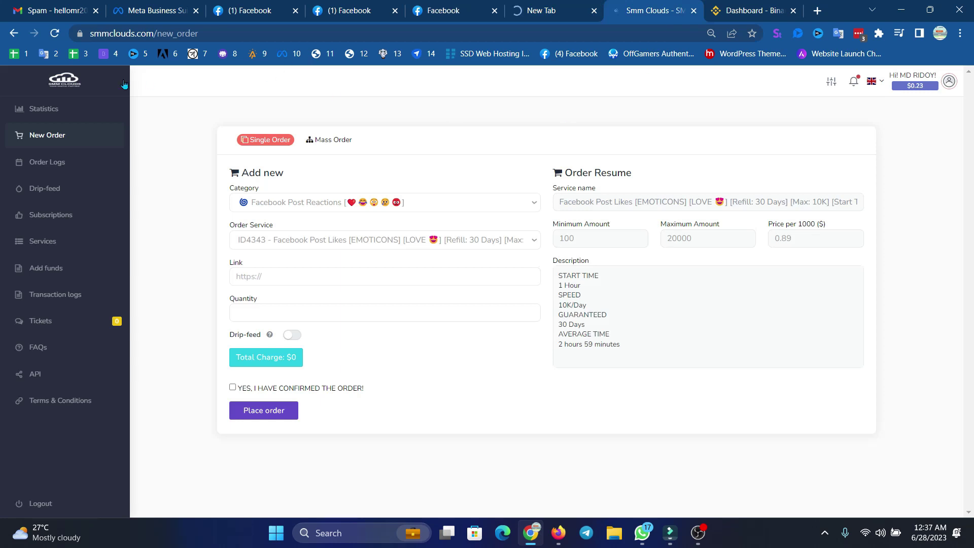
click(65, 83)
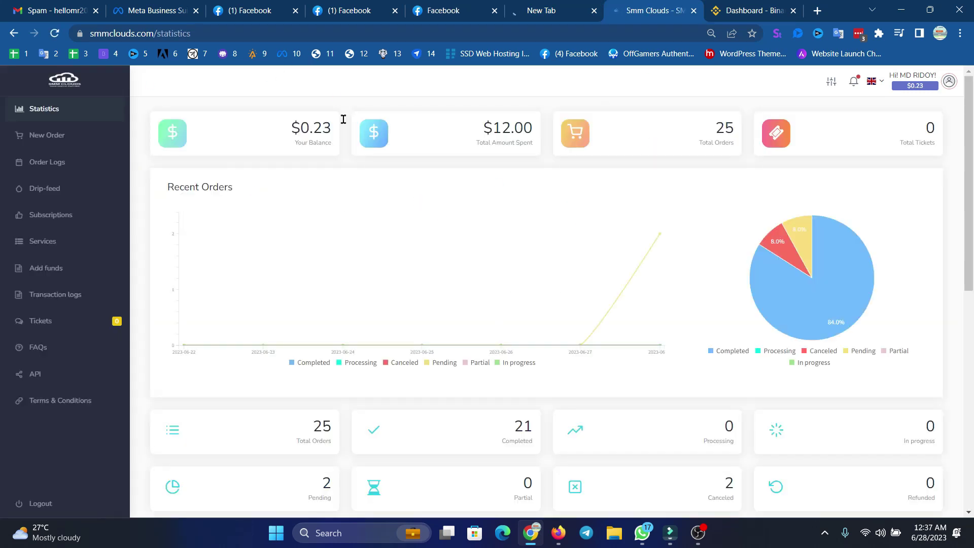
click(498, 5)
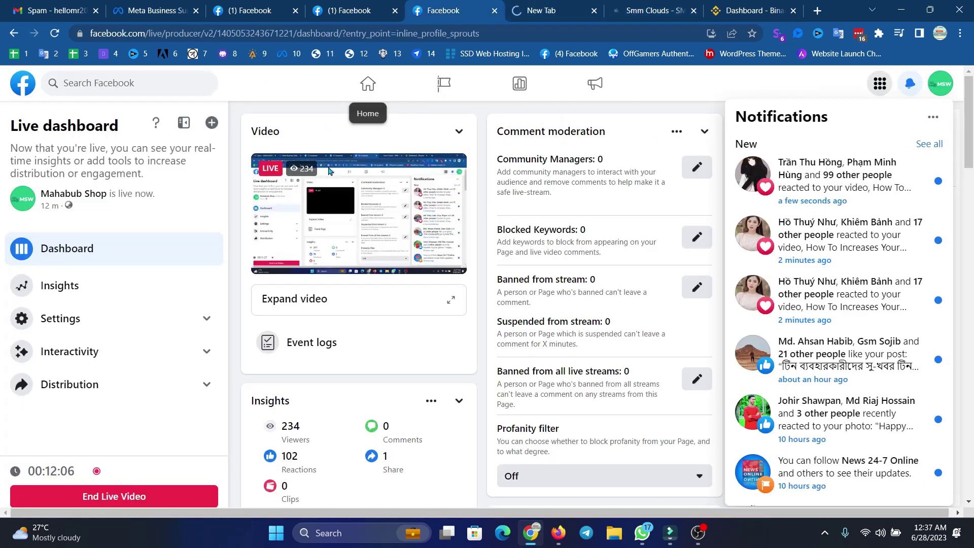
click(670, 9)
click(580, 5)
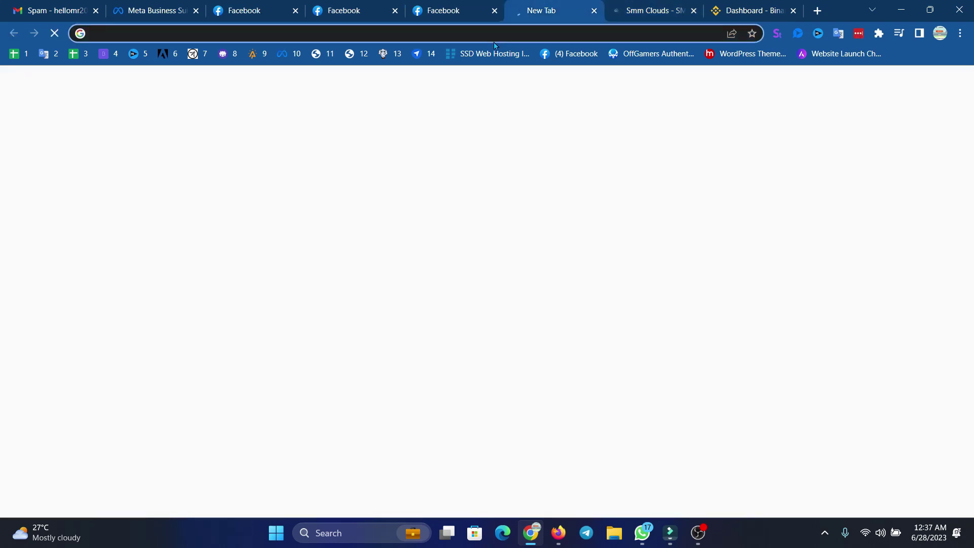
Load gstopup.com and fast.com in two adjacent new tabs.
text(gs)
key(Return)
click(292, 53)
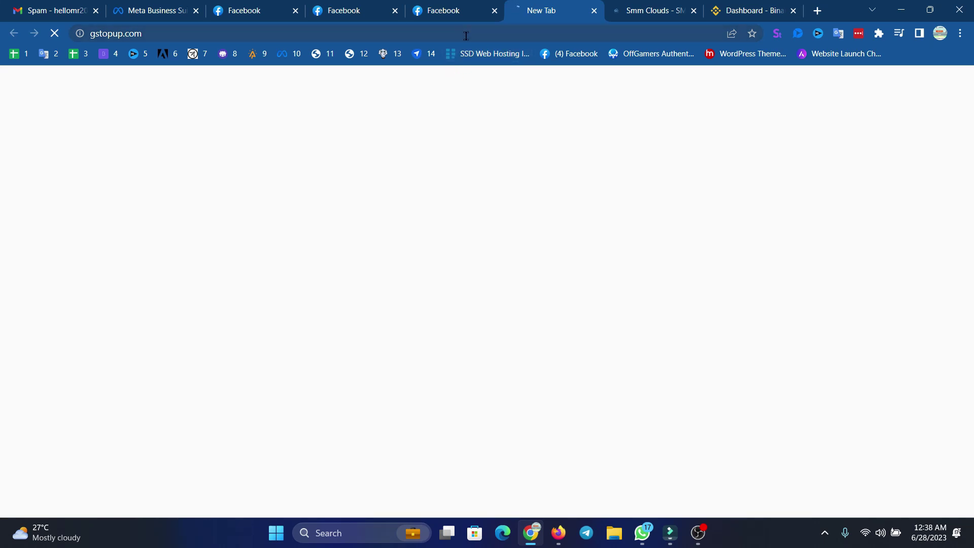
click(817, 10)
drag(745, 10, 581, 10)
text(fast.com)
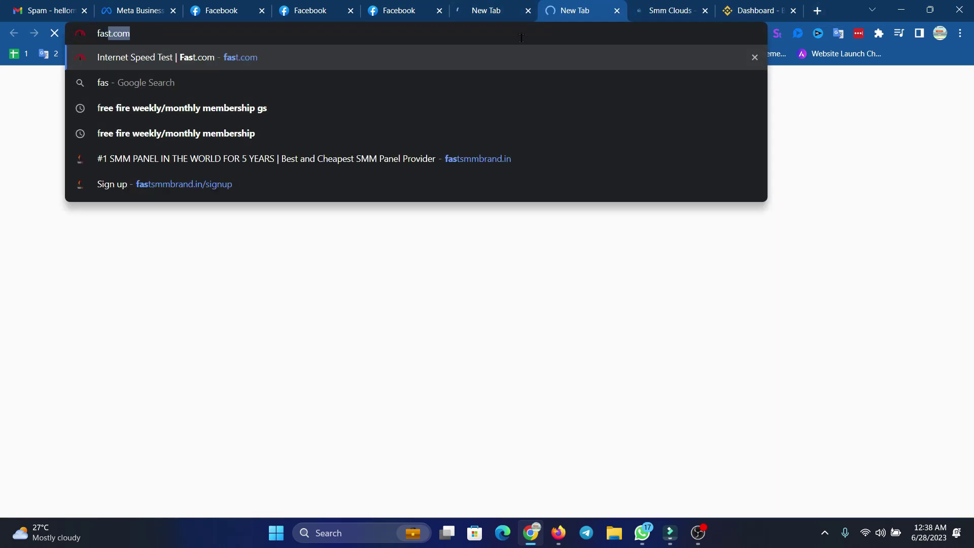
key(Return)
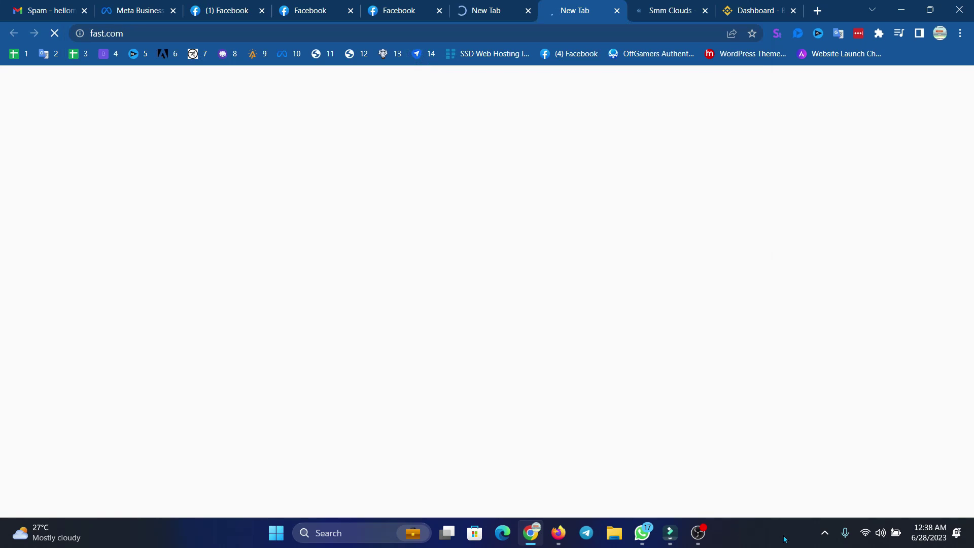
Open the screen recorder window from the system tray.
click(824, 533)
right_click(850, 468)
click(877, 483)
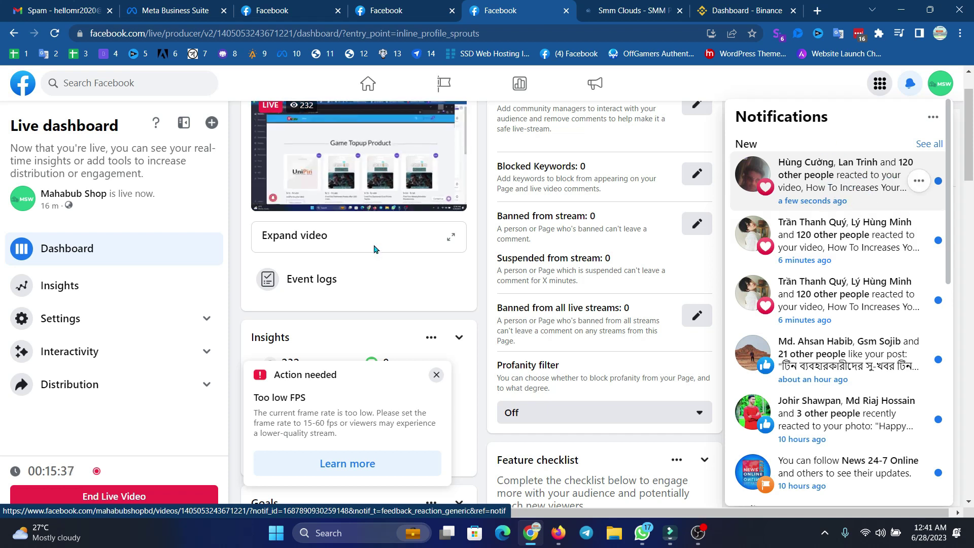
scroll(374, 248, up, 1)
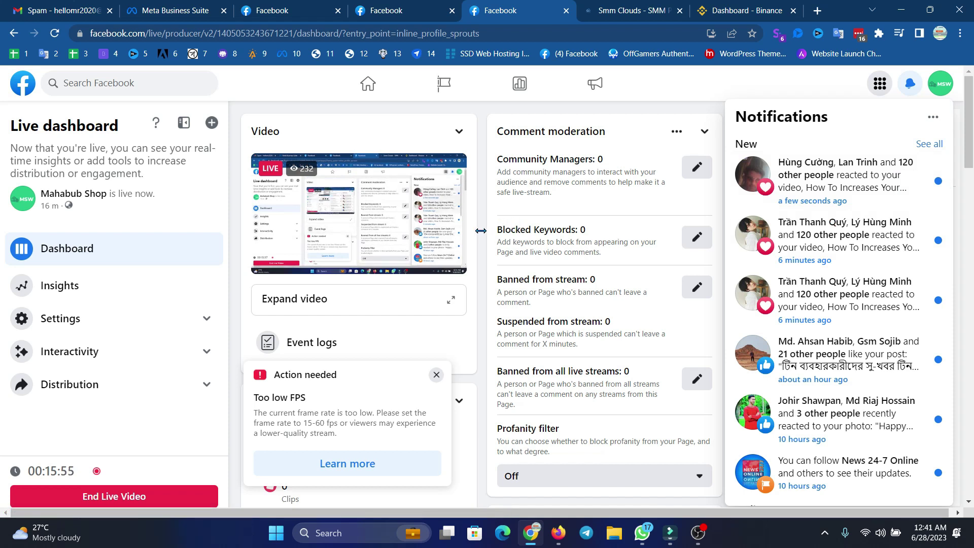
scroll(455, 245, down, 9)
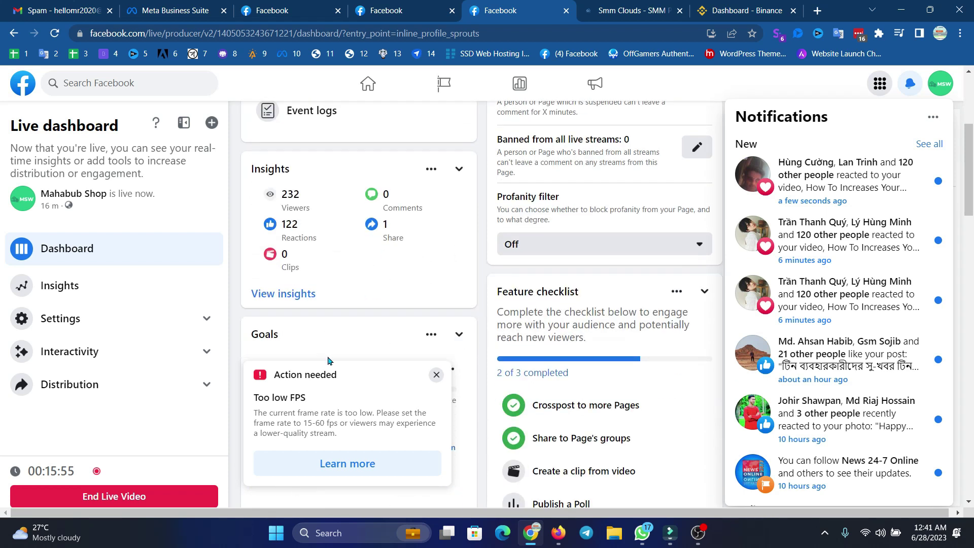
drag(348, 409, 672, 397)
scroll(675, 391, up, 5)
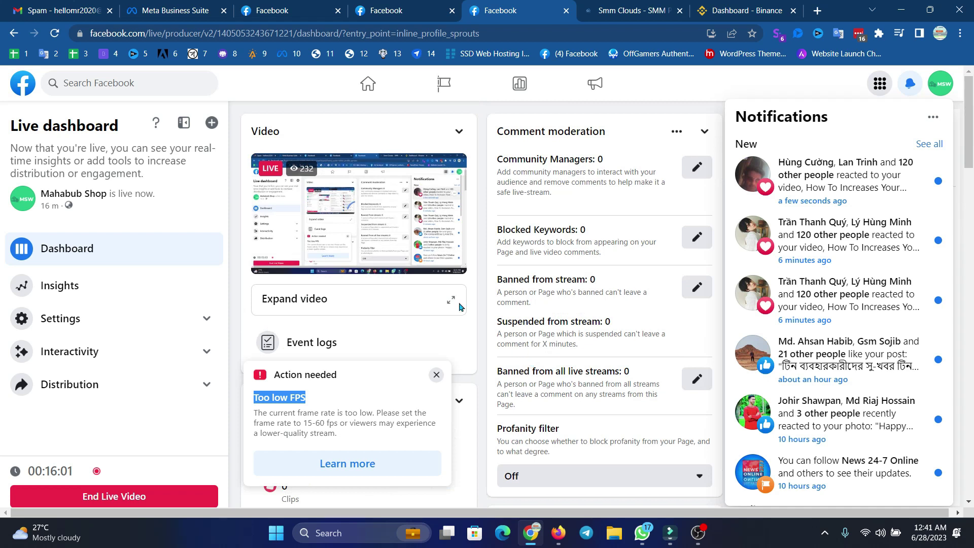
key(ctrl+shift+Tab)
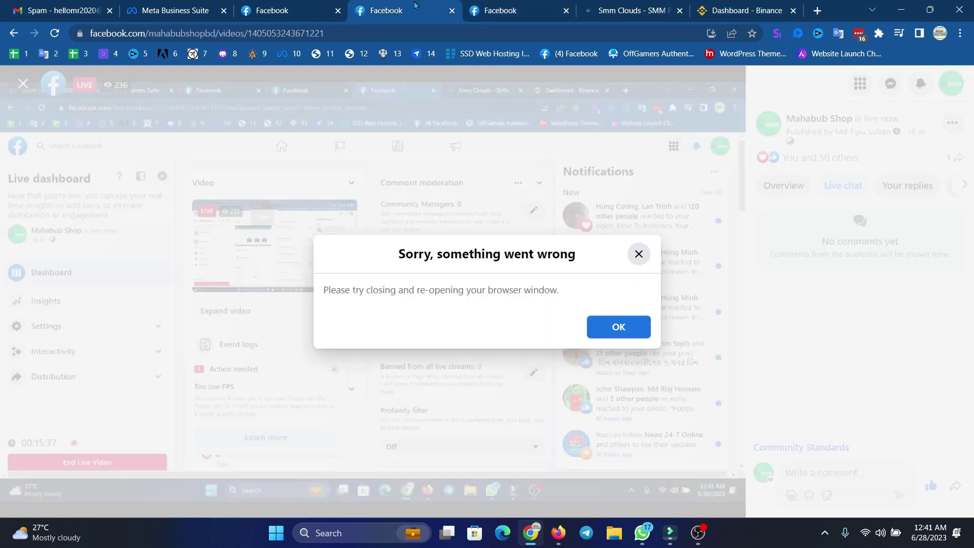
click(639, 254)
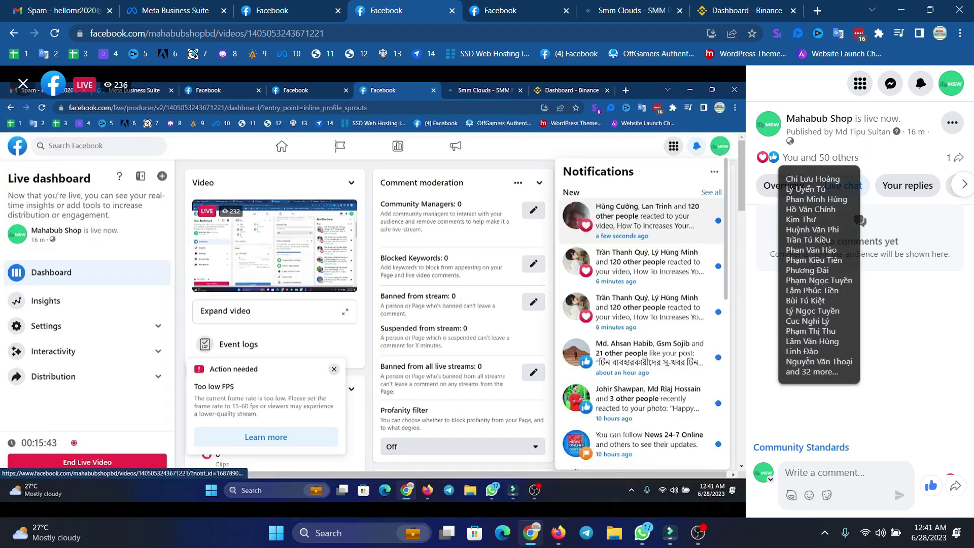
key(ctrl+Tab)
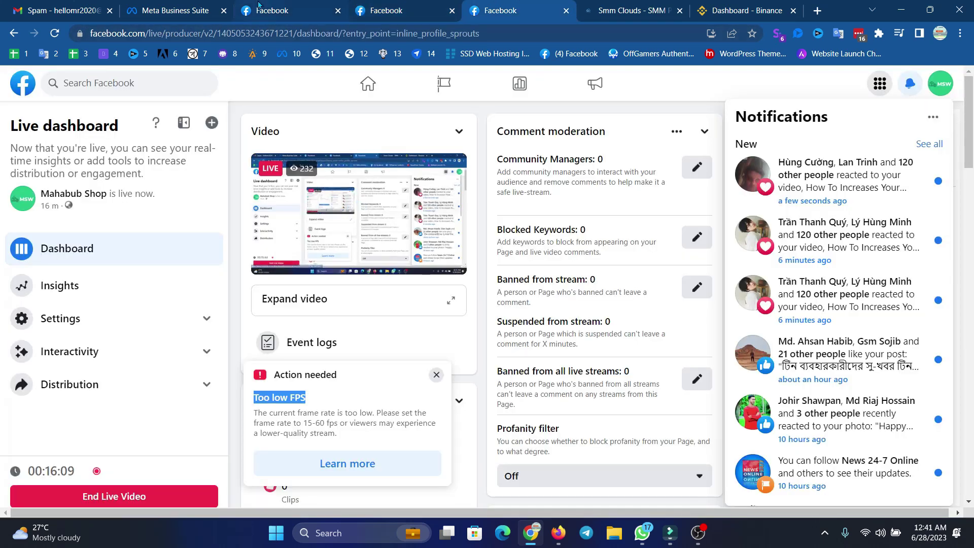
key(ctrl+shift+Tab)
Reload the errored video page, check the Live dashboard, then go to SMM Clouds.
click(55, 34)
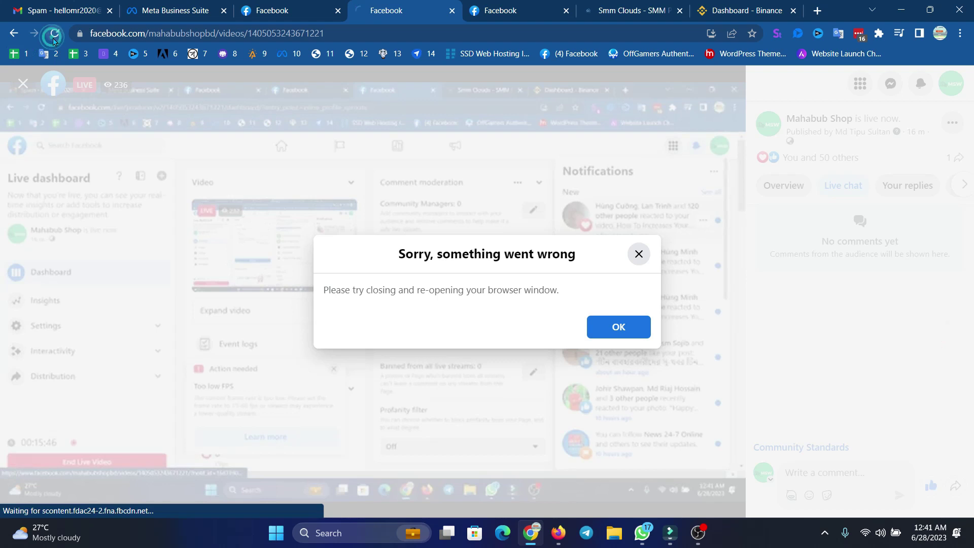
click(481, 8)
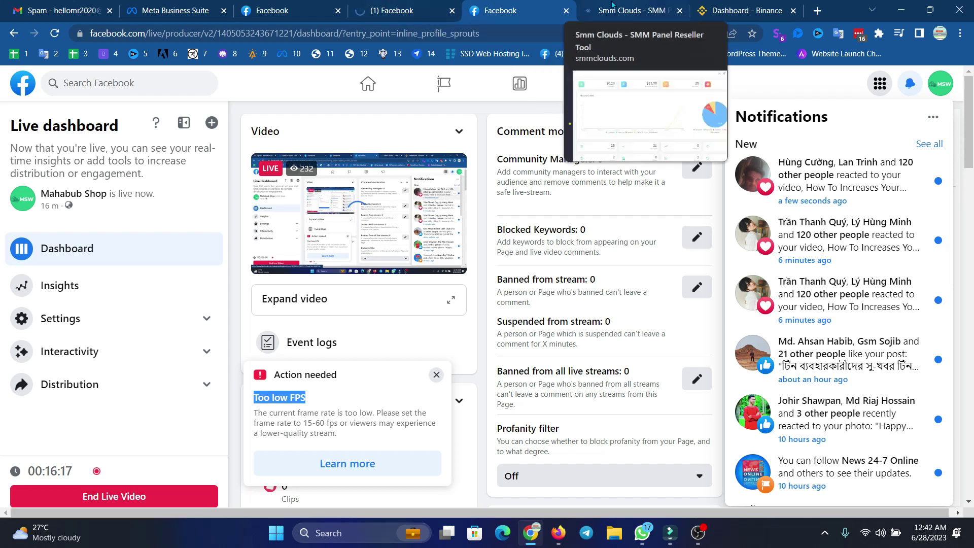
click(629, 10)
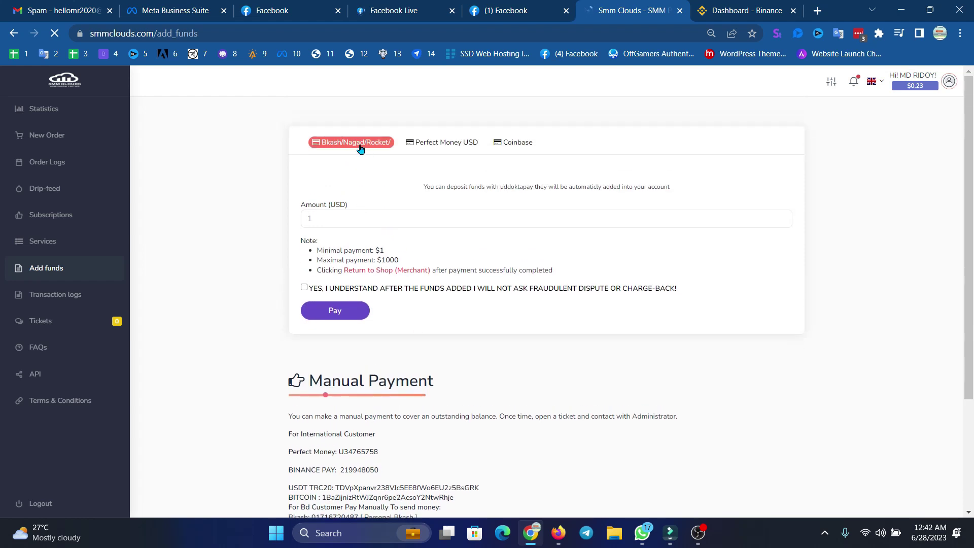
Enter 2 USD as the deposit amount on the add funds page.
click(336, 212)
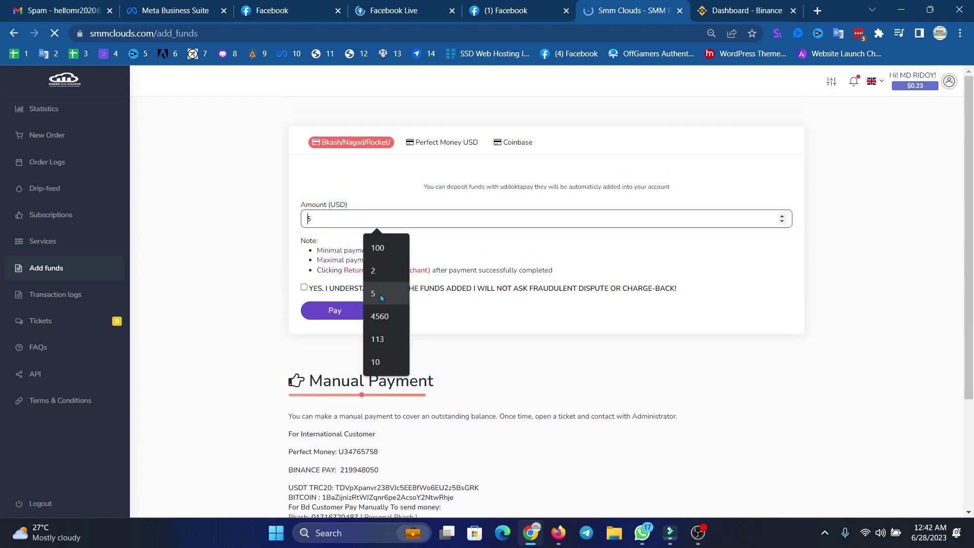
click(385, 277)
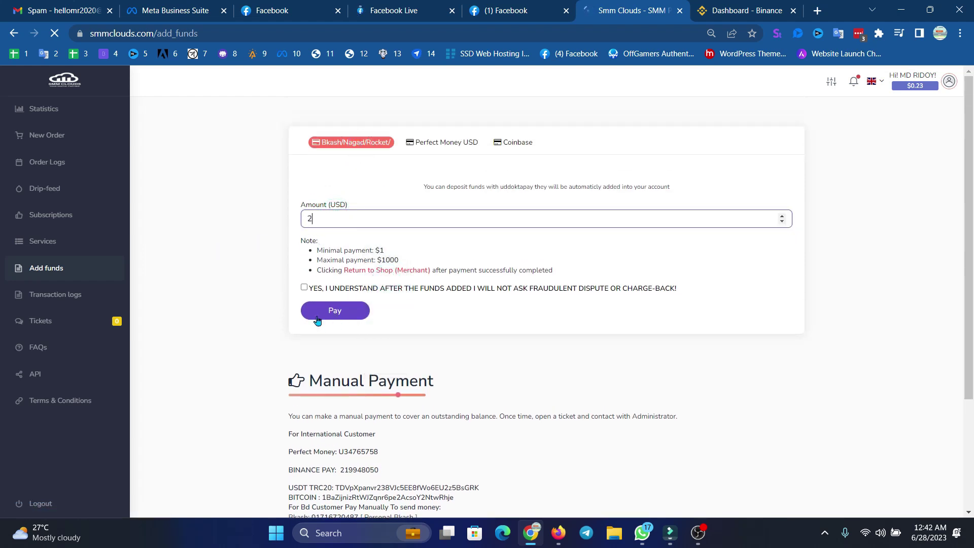
scroll(502, 411, down, 3)
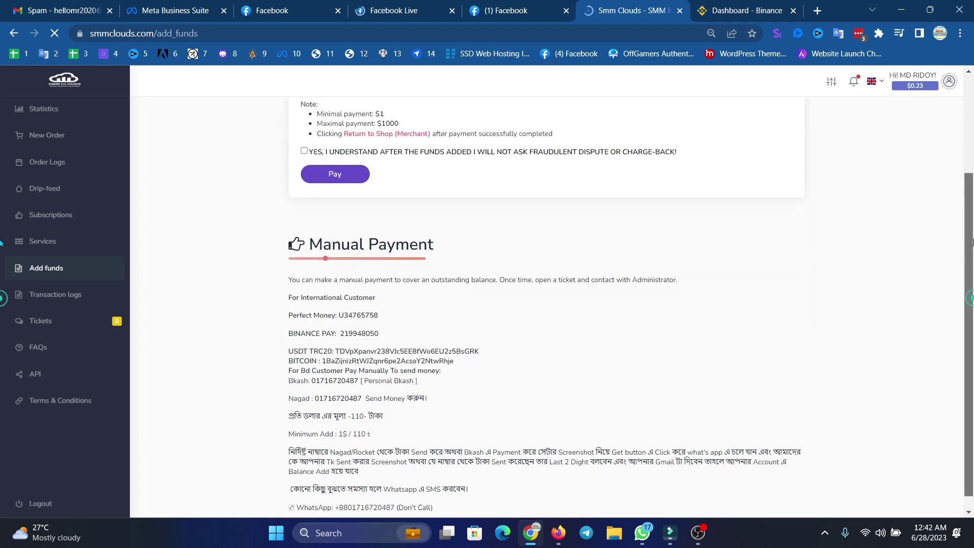
scroll(422, 287, up, 3)
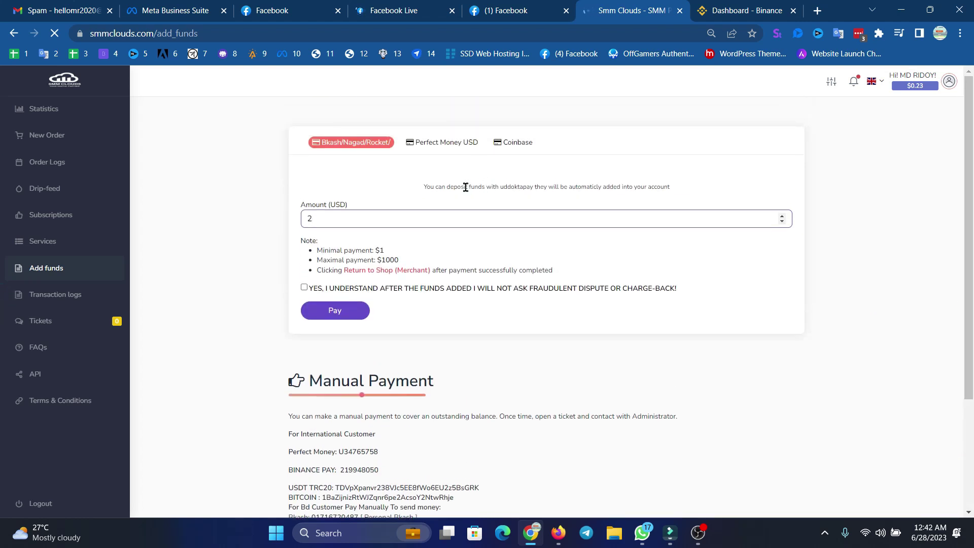
click(545, 5)
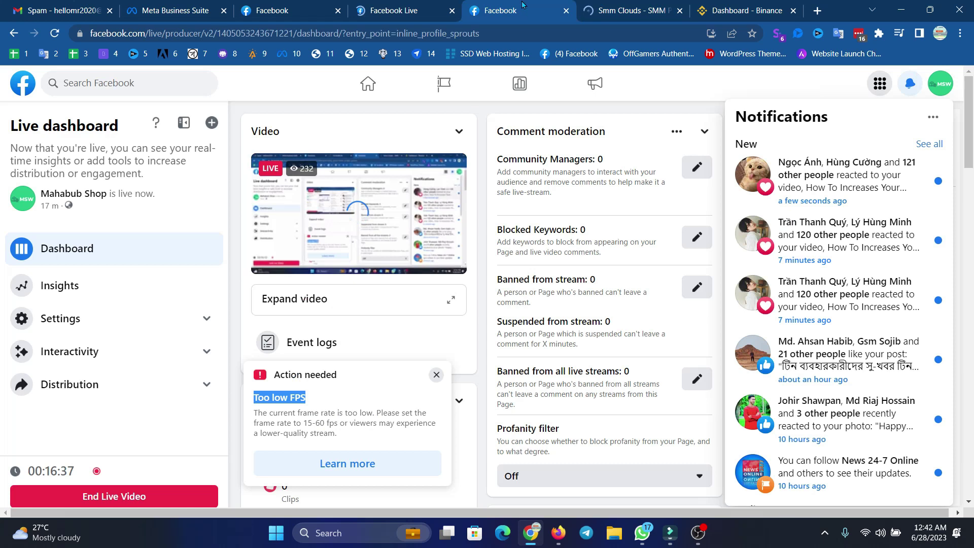
click(396, 5)
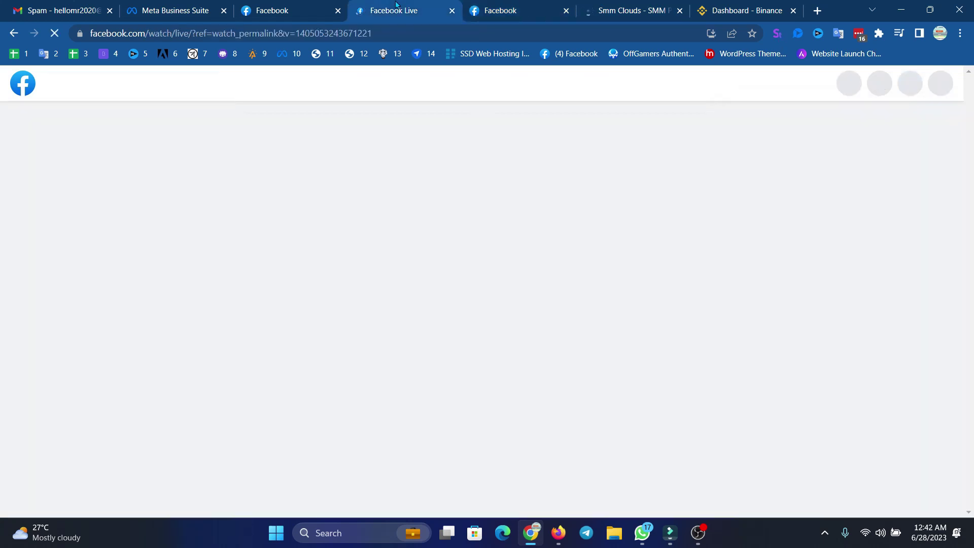
click(566, 542)
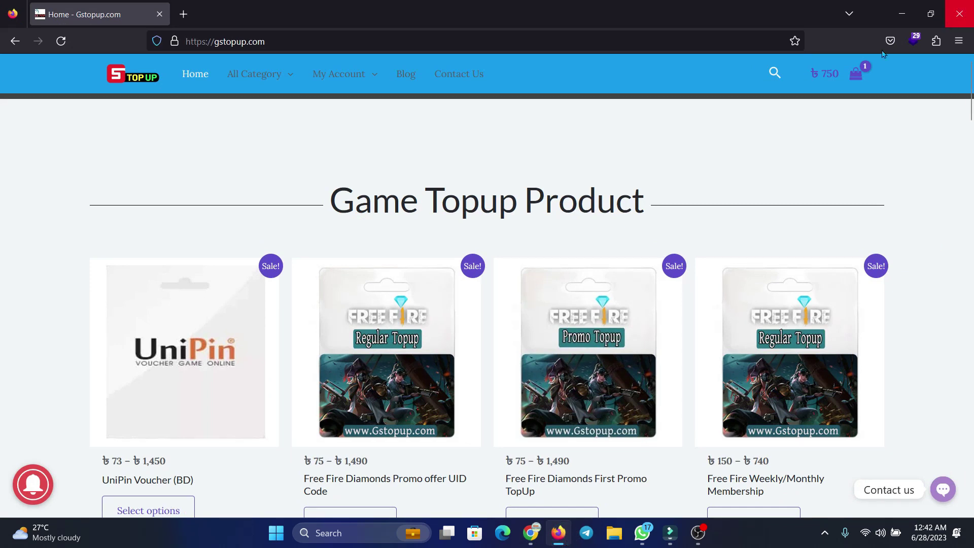
key(alt+Tab)
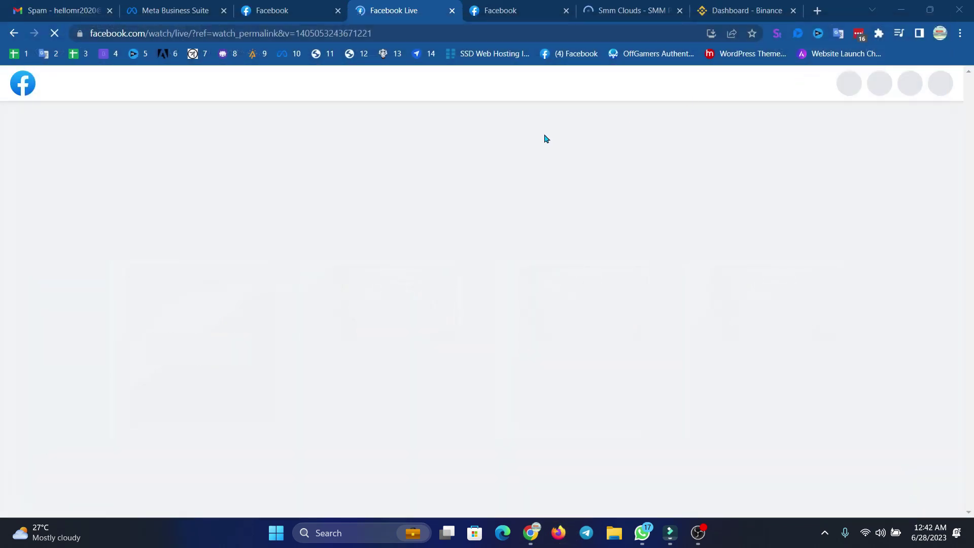
click(306, 5)
click(824, 531)
right_click(845, 475)
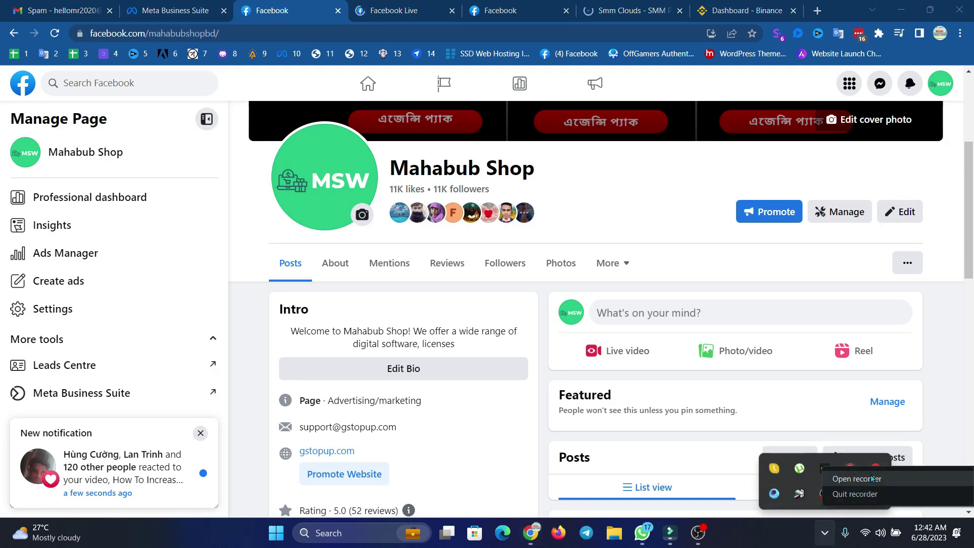
click(862, 474)
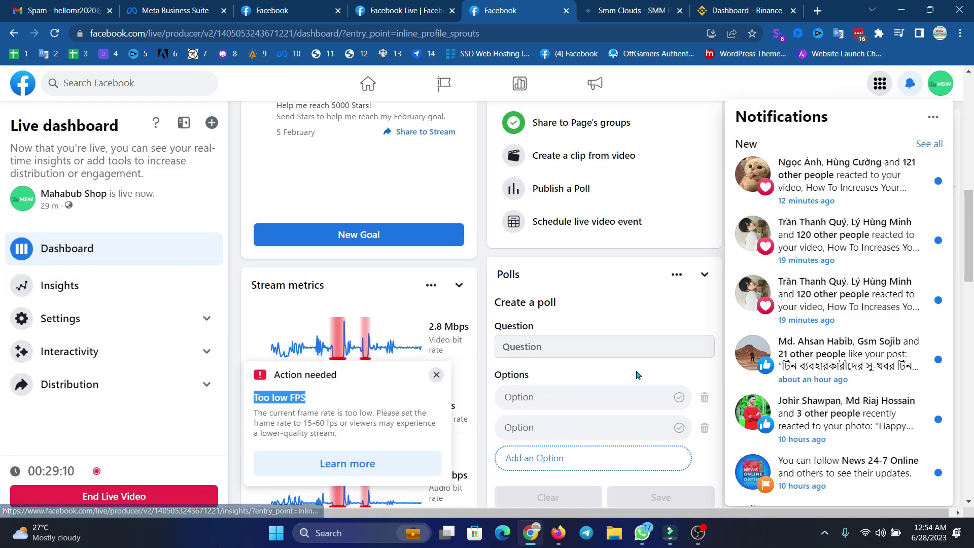
Close notifications to see live comments, then browse the Mahabub Shop page.
click(746, 92)
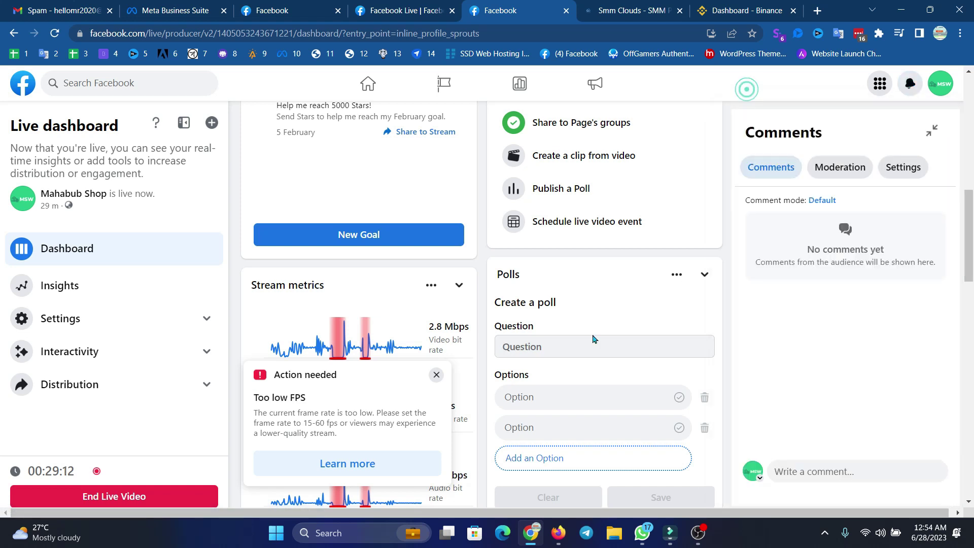
scroll(560, 243, up, 8)
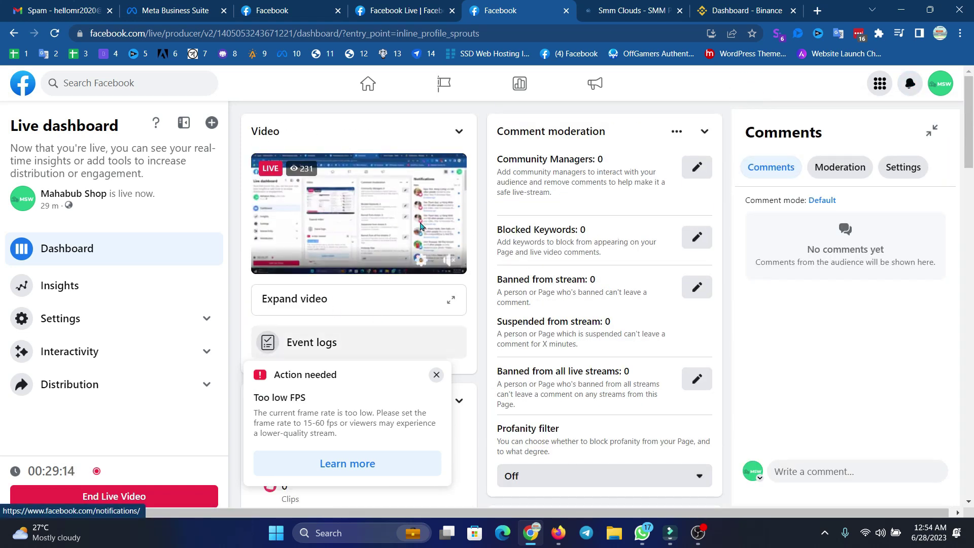
click(375, 7)
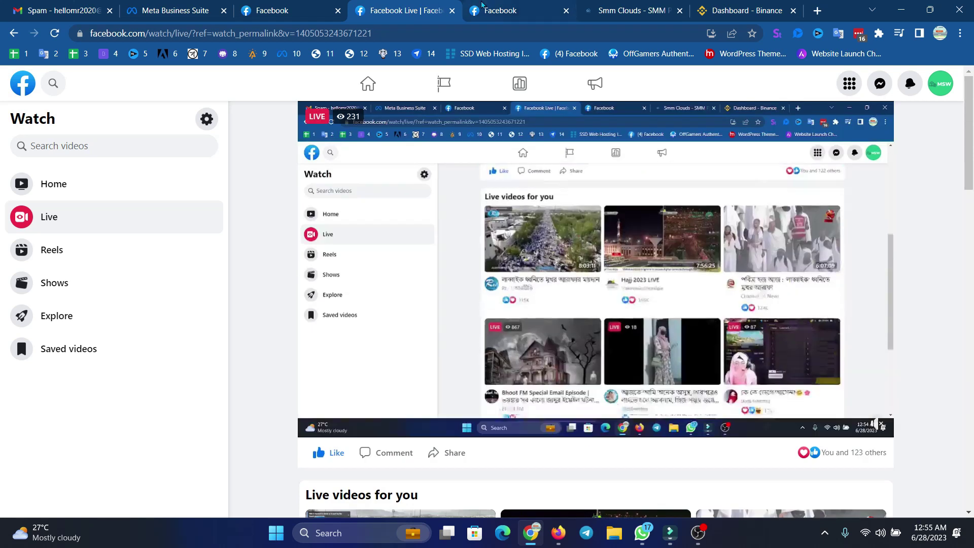
click(502, 10)
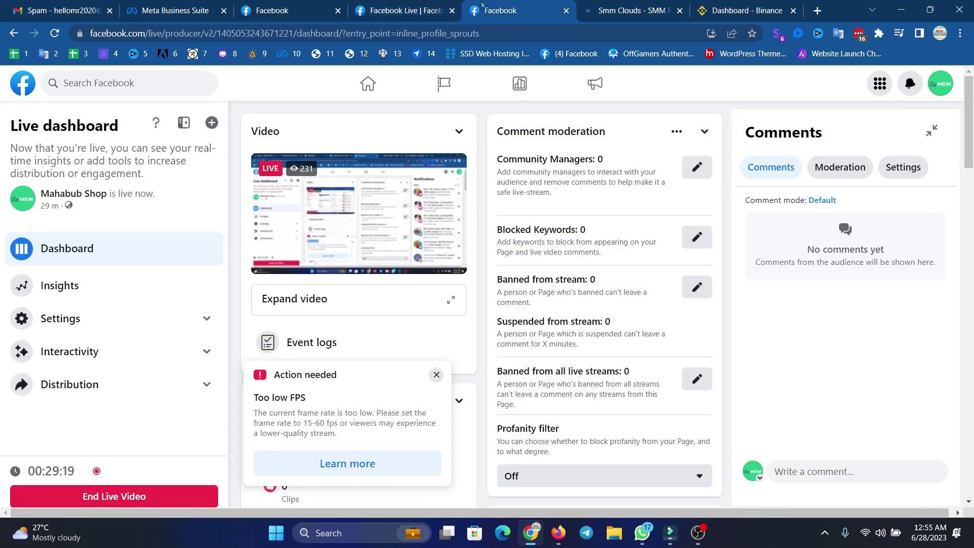
click(306, 5)
scroll(451, 232, up, 9)
scroll(451, 233, down, 4)
scroll(717, 320, down, 3)
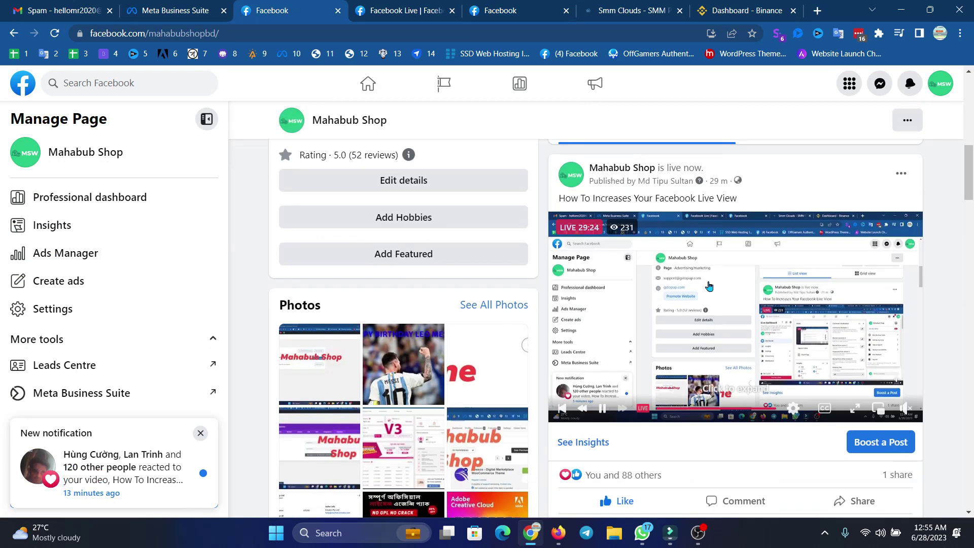
scroll(748, 337, down, 1)
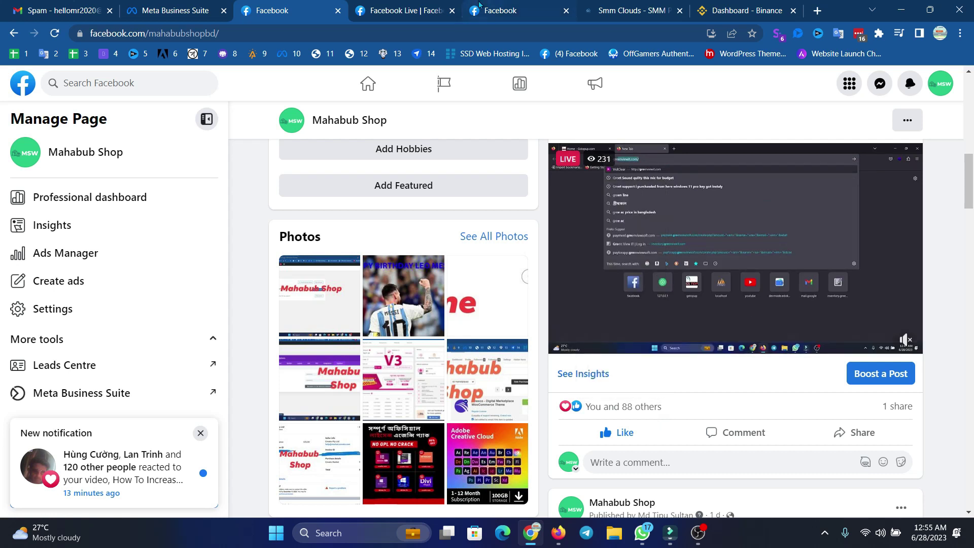
Check new reactions on the Watch Live page and reload it.
click(384, 11)
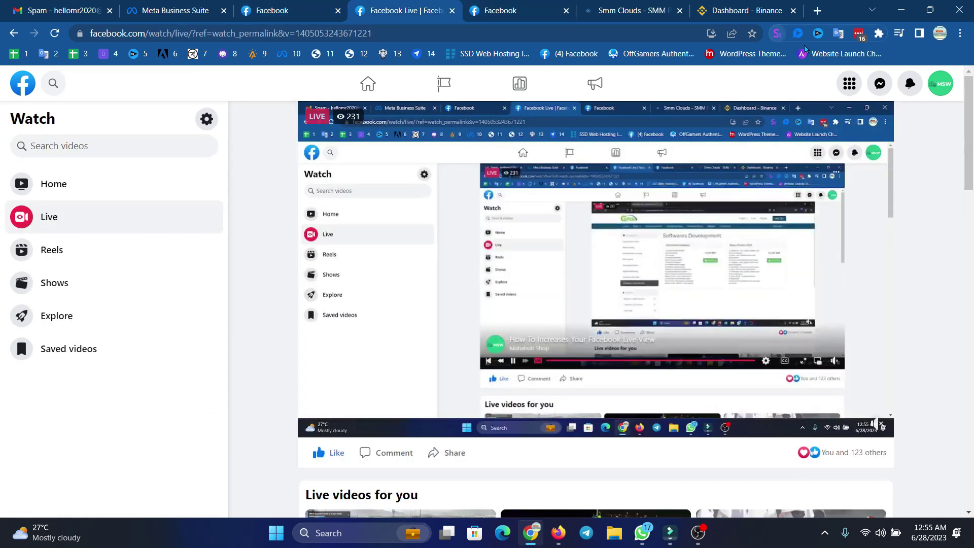
click(903, 81)
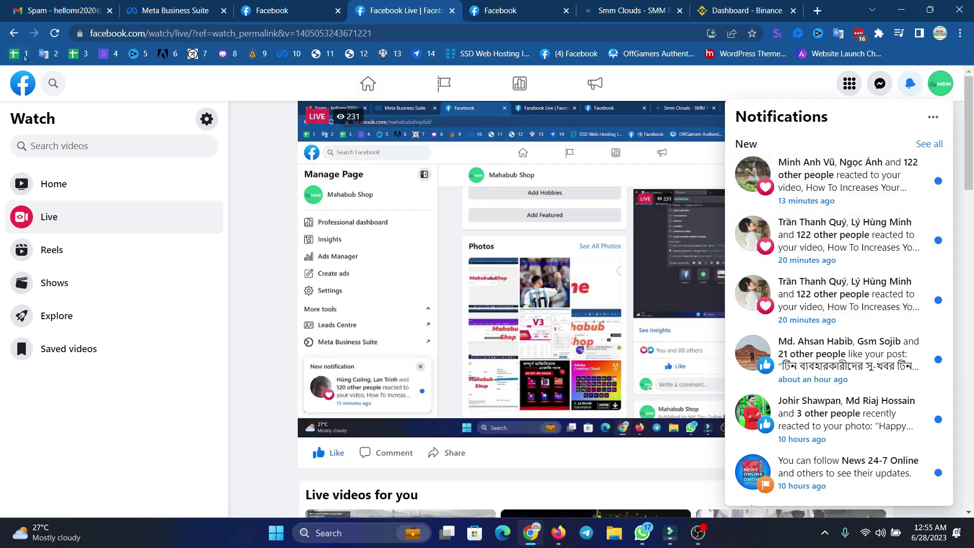
click(50, 38)
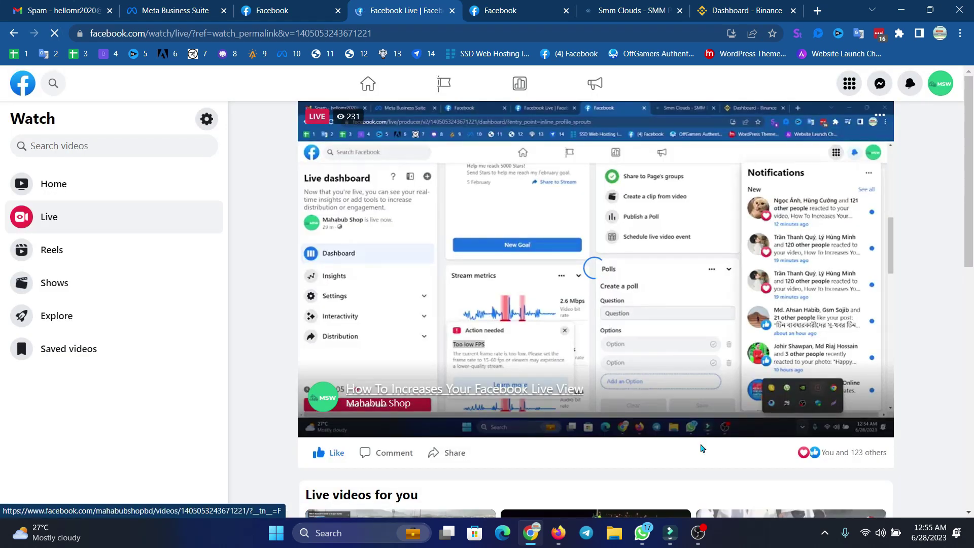
View the reactors list showing 123 hearts and 1 like, then close it.
click(873, 454)
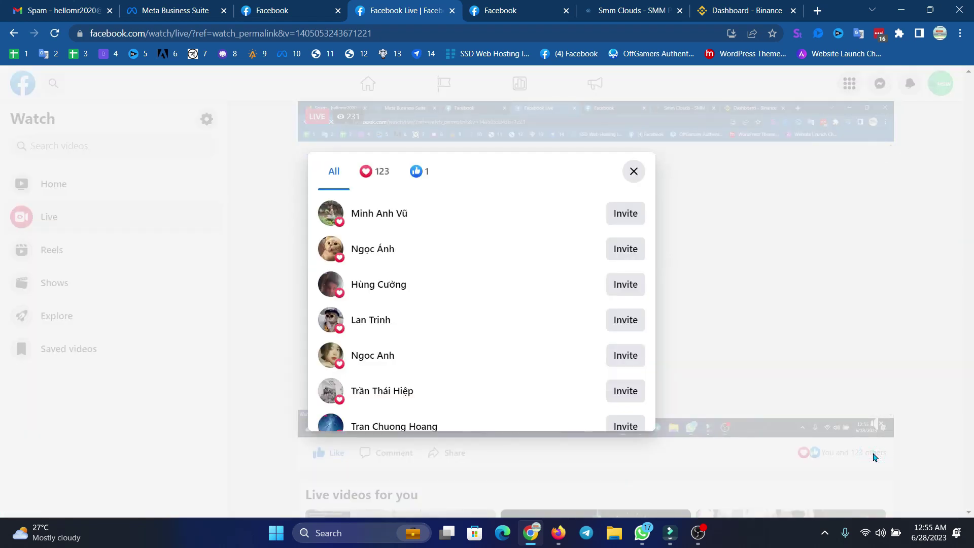
scroll(478, 298, down, 3)
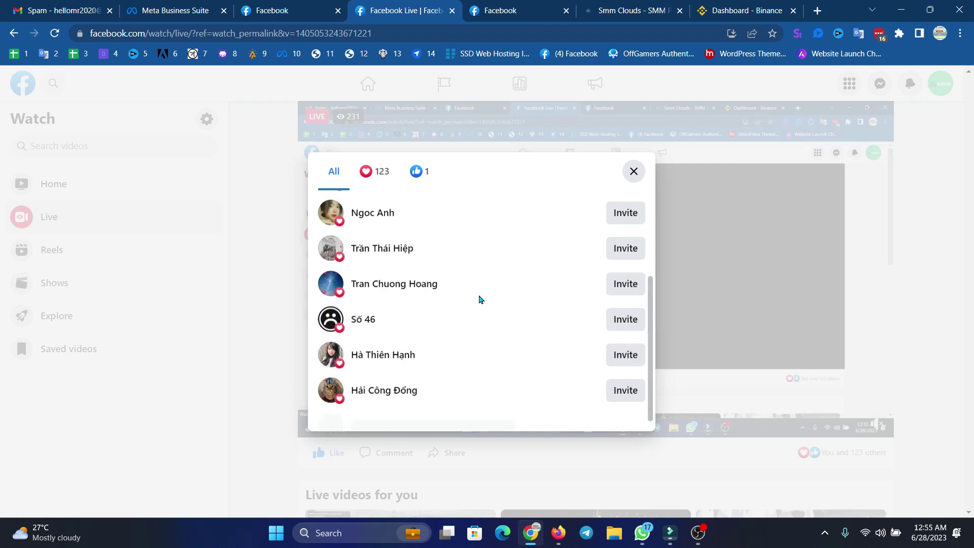
click(218, 273)
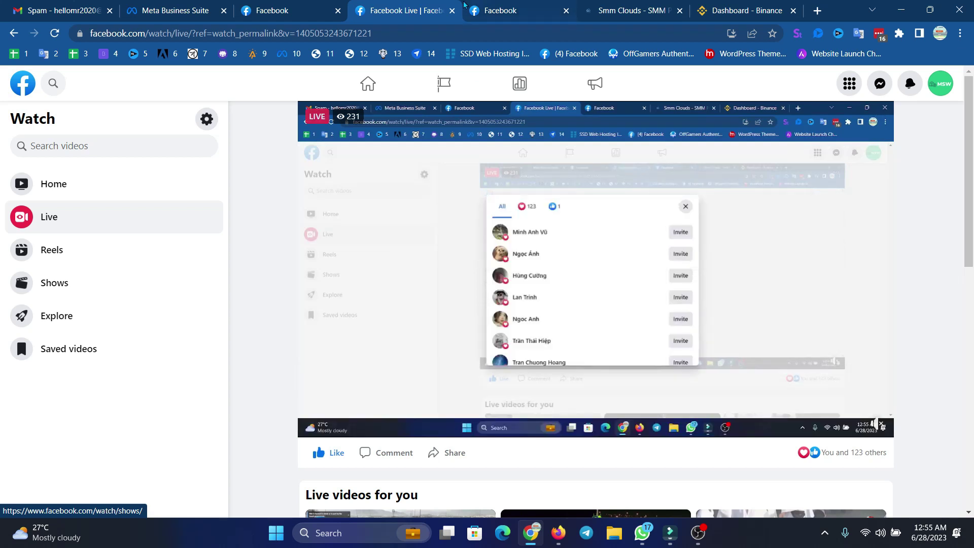
click(489, 7)
Check the SMM Clouds statistics showing a $0.23 balance, then return to the Live dashboard.
click(591, 4)
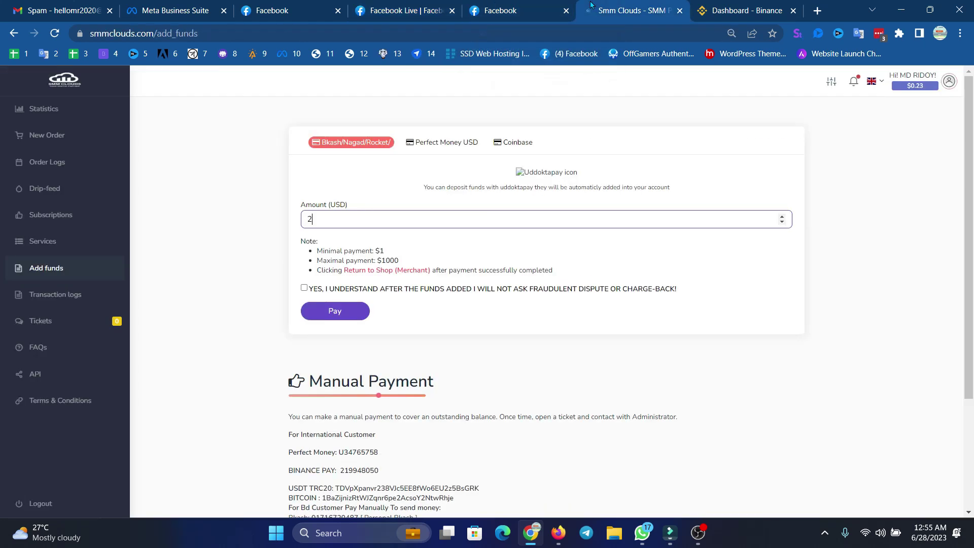
click(73, 88)
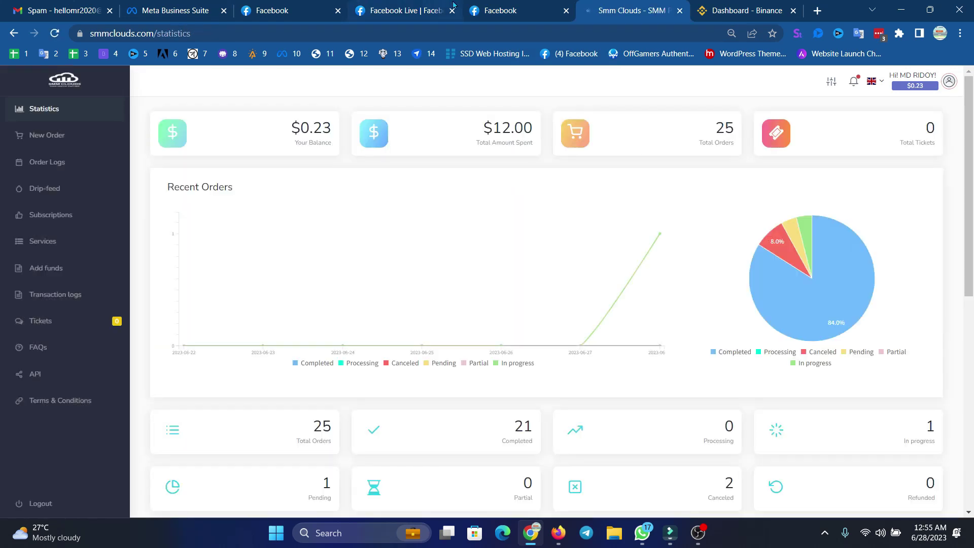
click(476, 5)
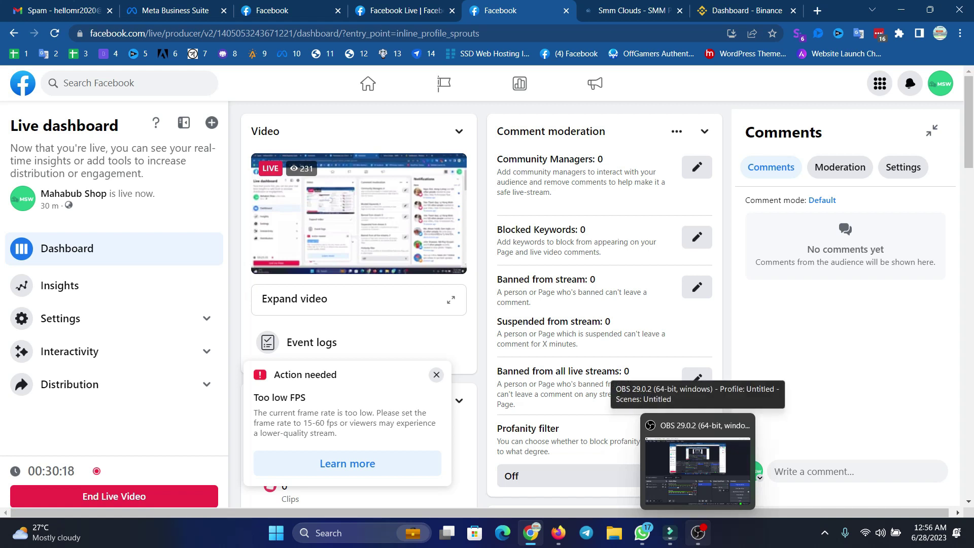
click(825, 532)
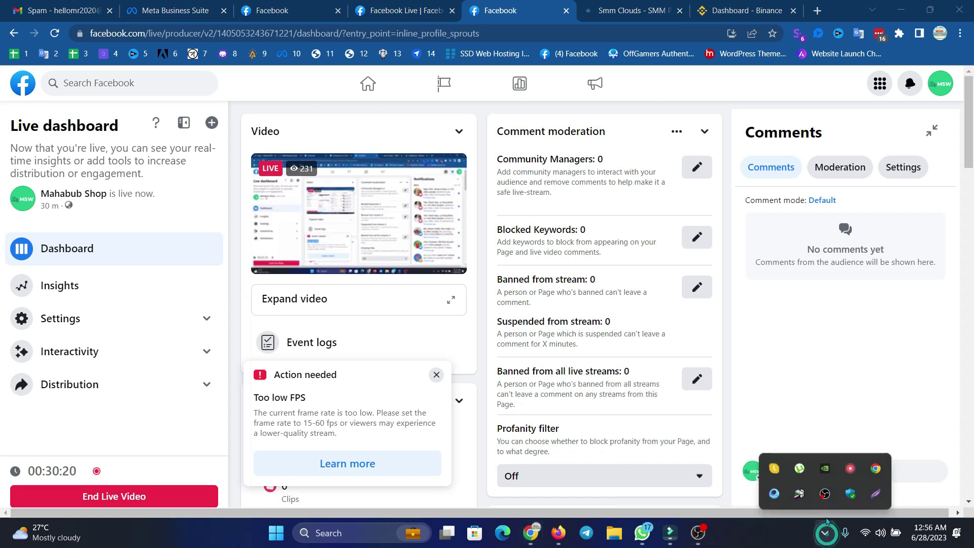